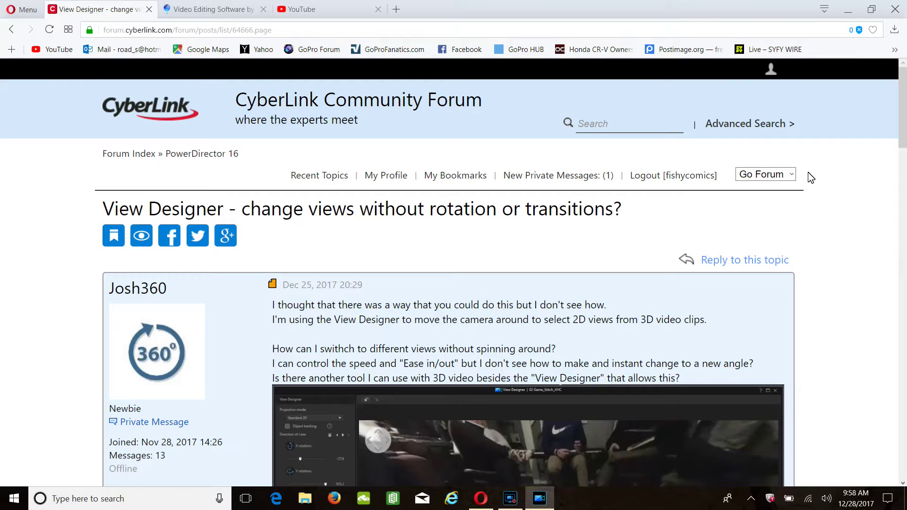
# Read through the 360° editing article in Opera, highlighting the question about switching views instantly.
pyautogui.scroll(-1, 489, 116)
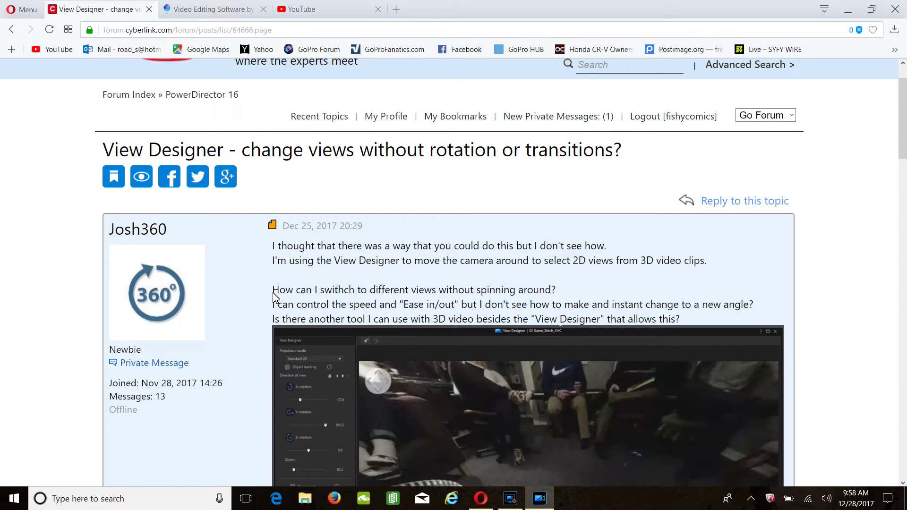
pyautogui.moveTo(270, 290); pyautogui.dragTo(555, 293)
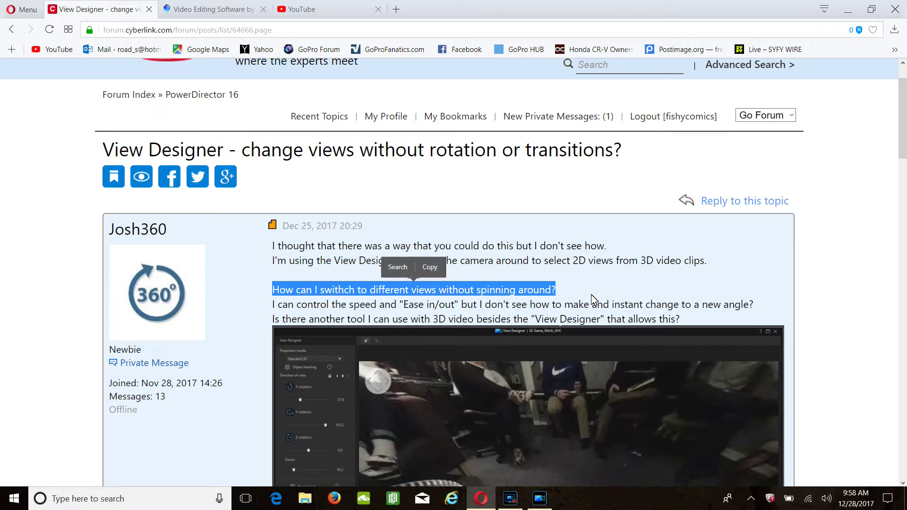
pyautogui.scroll(-6, 595, 300)
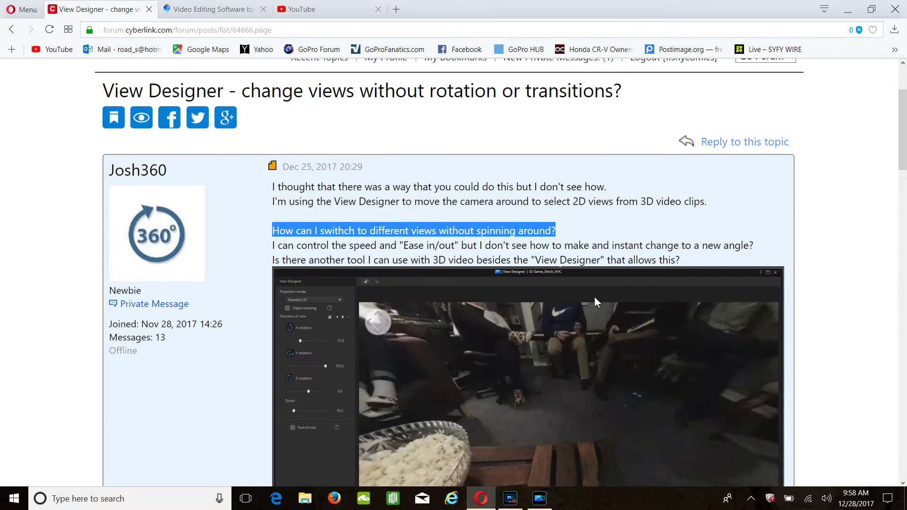
pyautogui.scroll(-4, 595, 301)
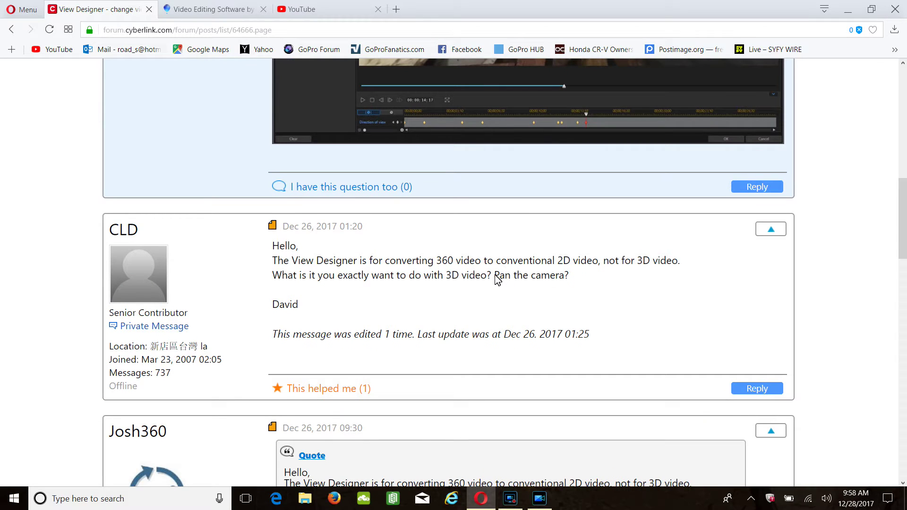
pyautogui.moveTo(512, 281); pyautogui.dragTo(567, 282)
pyautogui.scroll(-5, 502, 299)
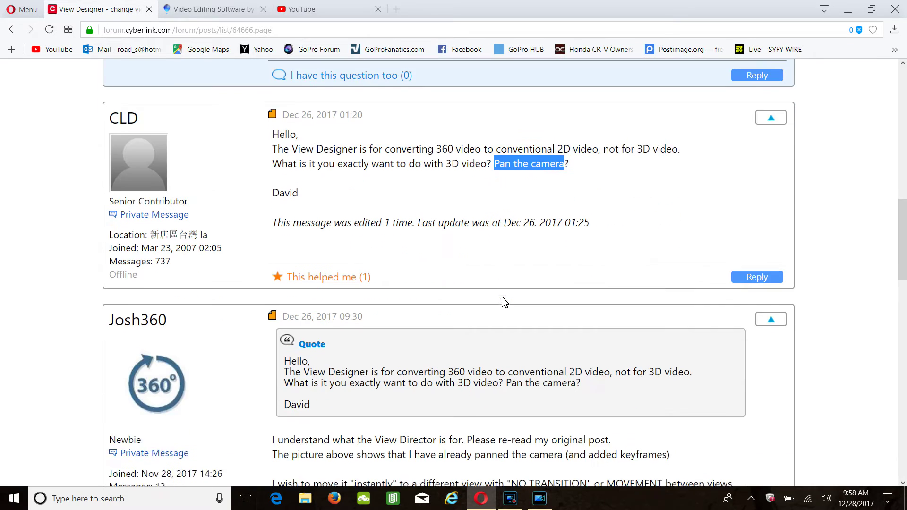
pyautogui.scroll(-7, 502, 302)
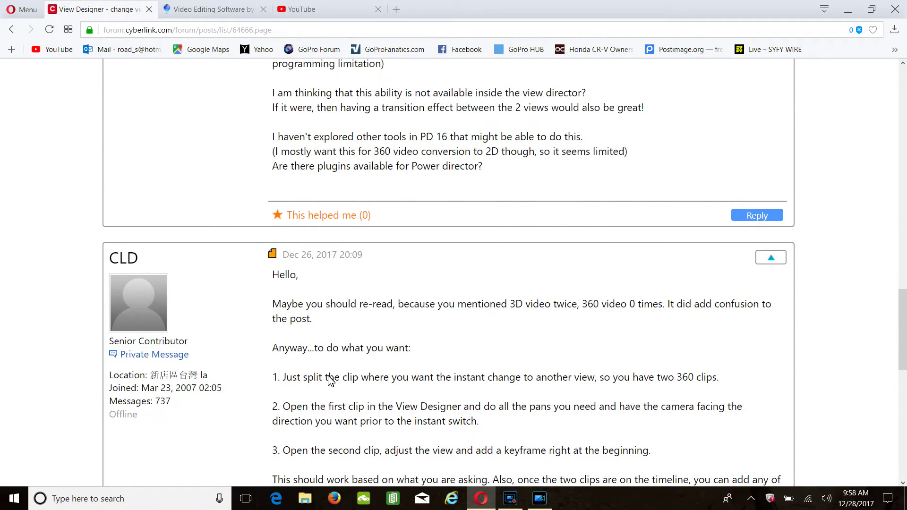
pyautogui.moveTo(323, 377); pyautogui.dragTo(296, 377)
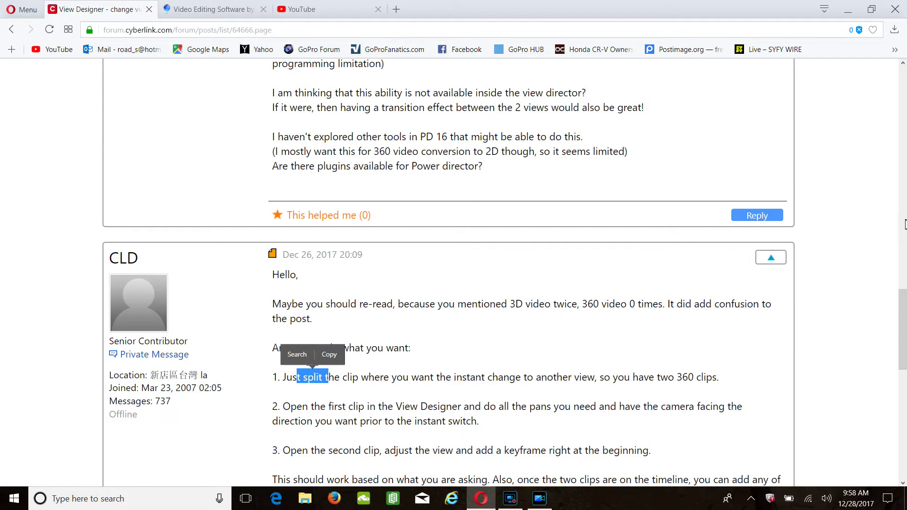
pyautogui.scroll(-2, 904, 221)
pyautogui.scroll(-8, 904, 221)
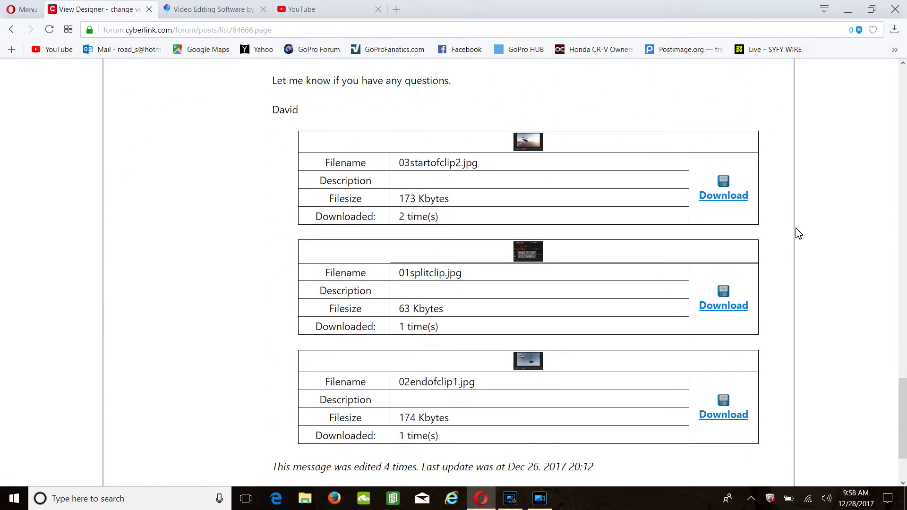
# Minimize Opera, start a 360° Editor project, and empty the media library.
pyautogui.click(848, 9)
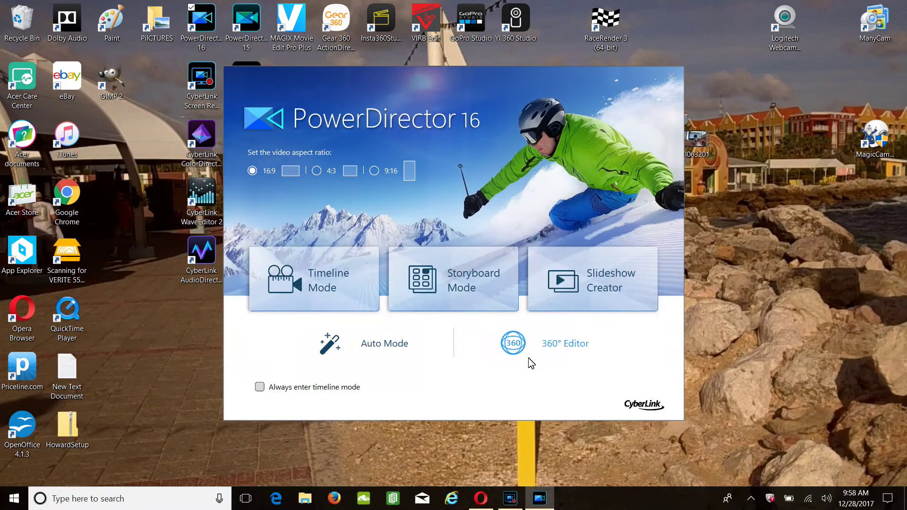
pyautogui.click(556, 350)
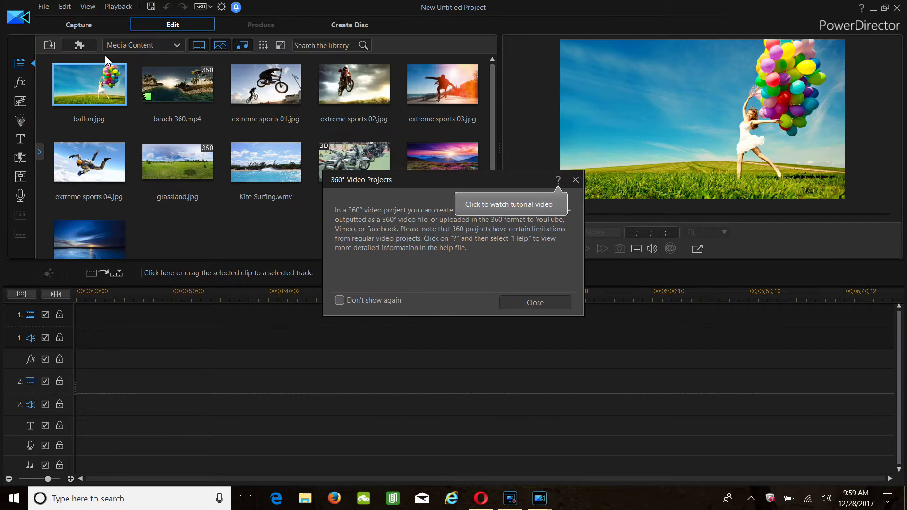
pyautogui.click(561, 302)
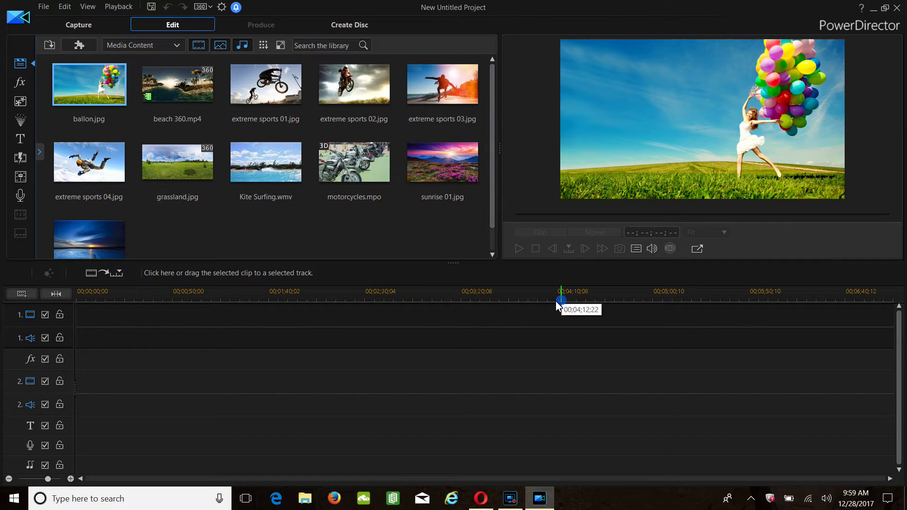
pyautogui.click(265, 47)
pyautogui.click(313, 158)
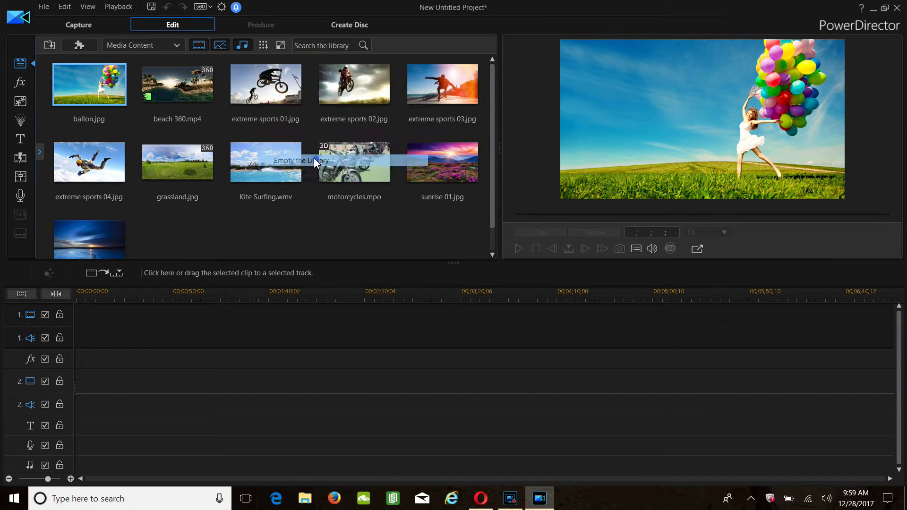
# Import the 360_0201 clip and drag it to the start of the timeline.
pyautogui.click(50, 45)
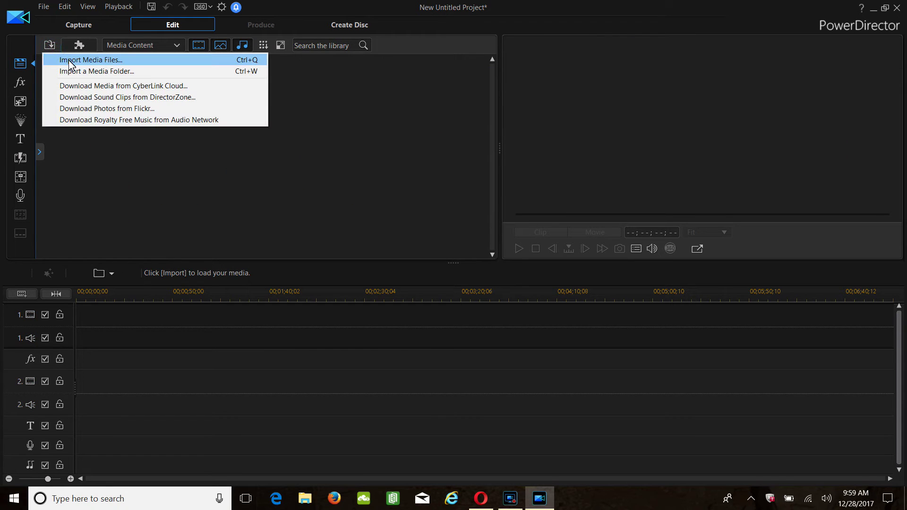
pyautogui.click(69, 60)
pyautogui.scroll(-3, 362, 200)
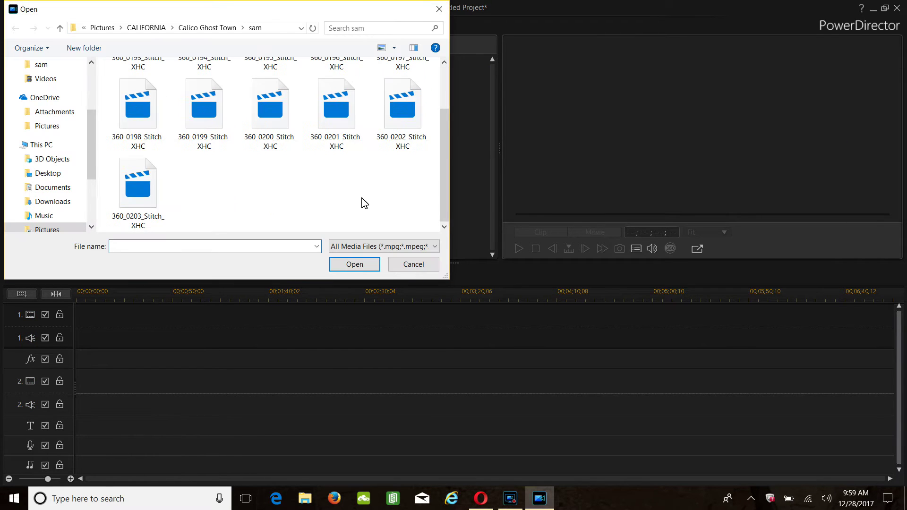
pyautogui.doubleClick(352, 113)
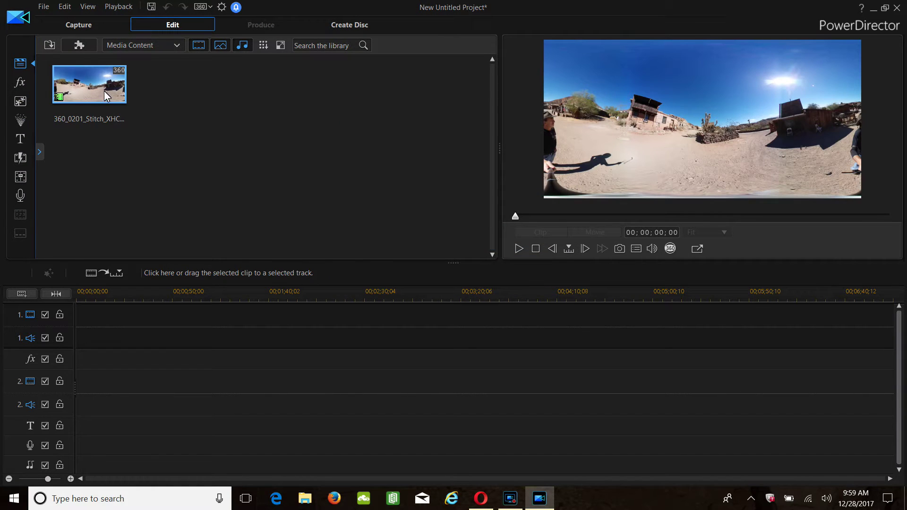
pyautogui.moveTo(104, 90); pyautogui.dragTo(78, 336)
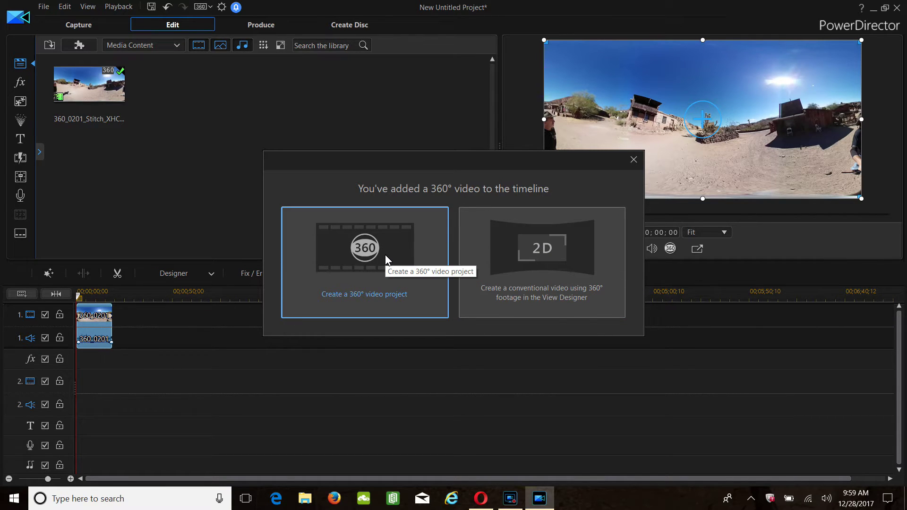
# Make a conventional 2D video, accept the 16:9 aspect ratio, and cancel View Designer.
pyautogui.click(536, 257)
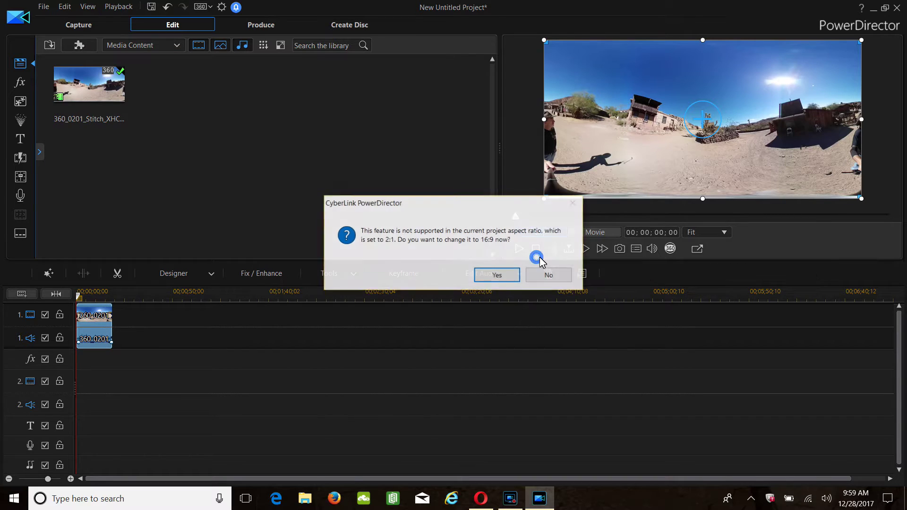
pyautogui.click(500, 273)
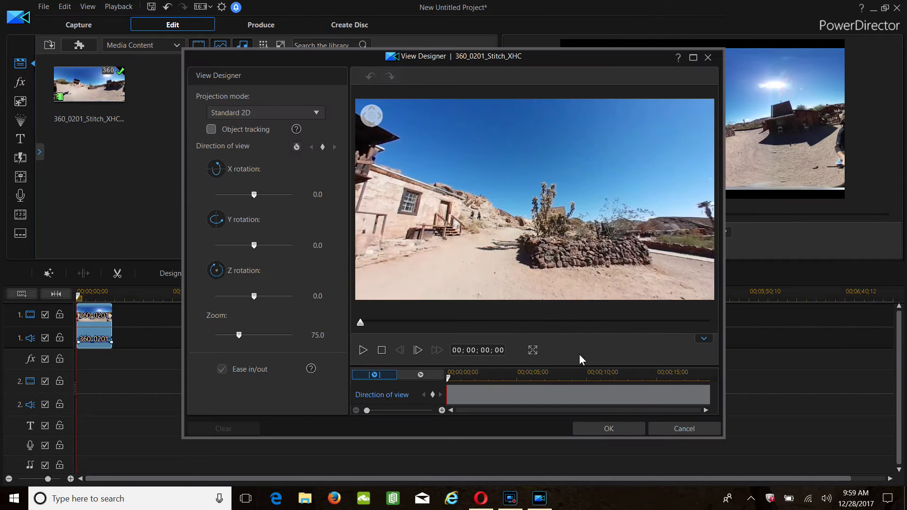
pyautogui.click(675, 430)
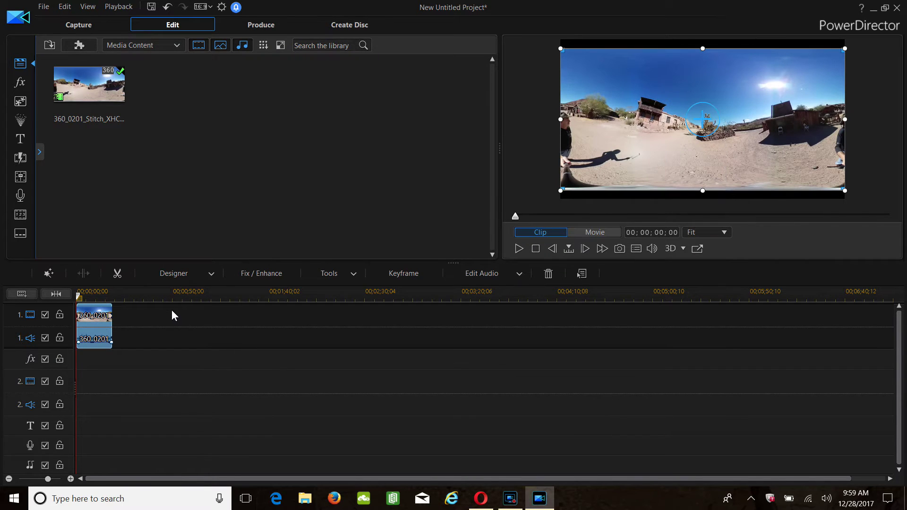
# Split the clip at 00;00;06;04 and 00;00;12;22, then select the middle part.
pyautogui.scroll(5, 163, 300)
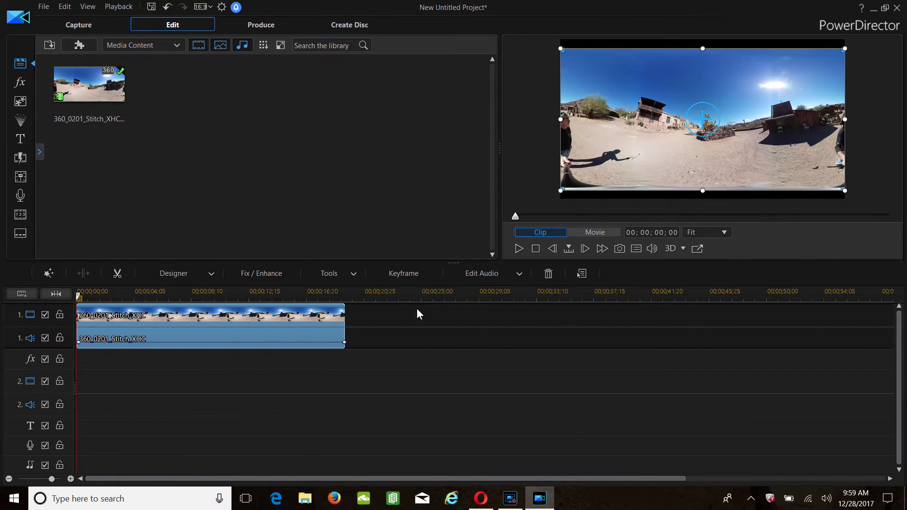
pyautogui.click(161, 294)
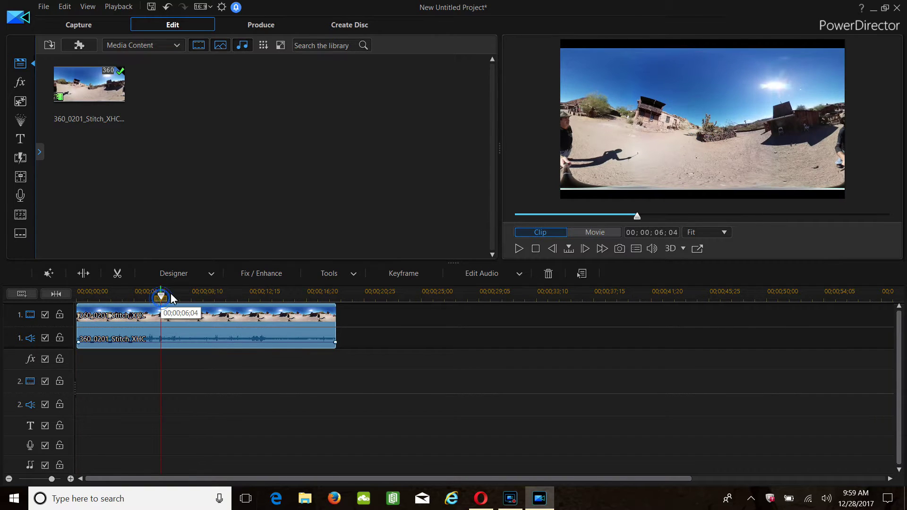
pyautogui.click(84, 274)
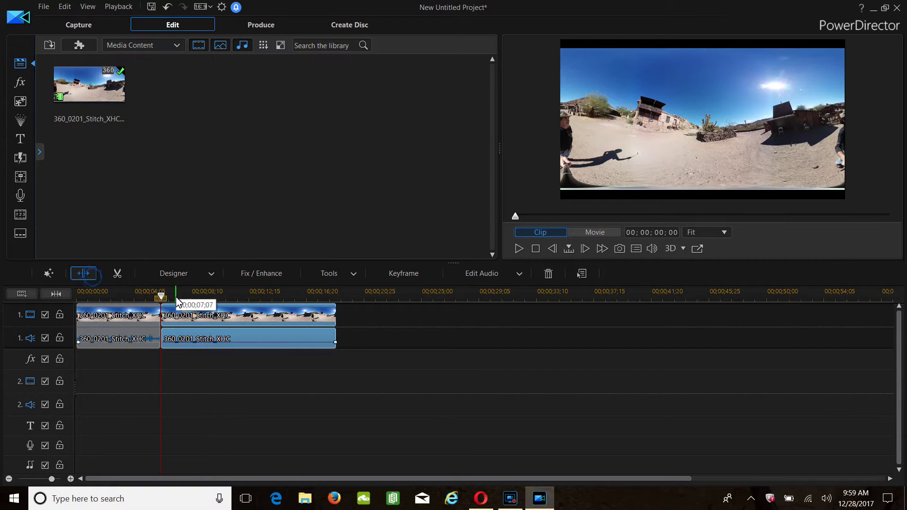
pyautogui.click(219, 315)
pyautogui.click(252, 299)
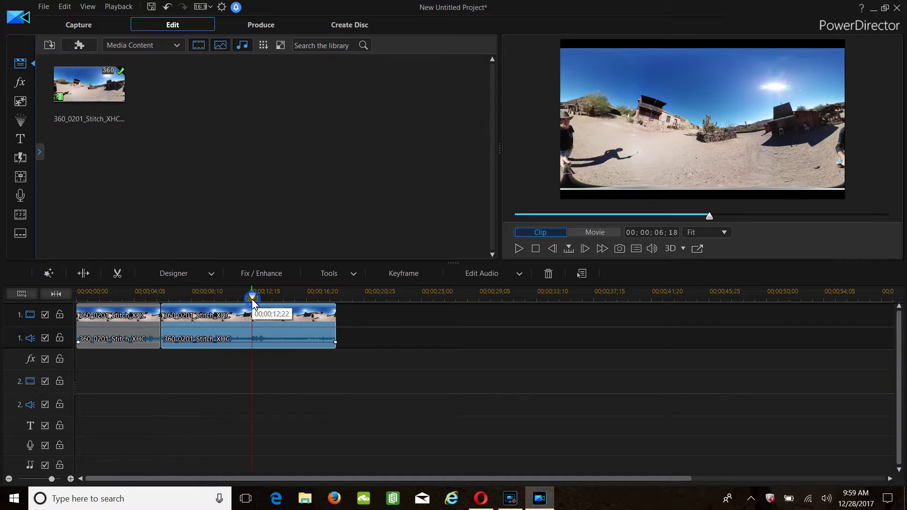
pyautogui.click(91, 277)
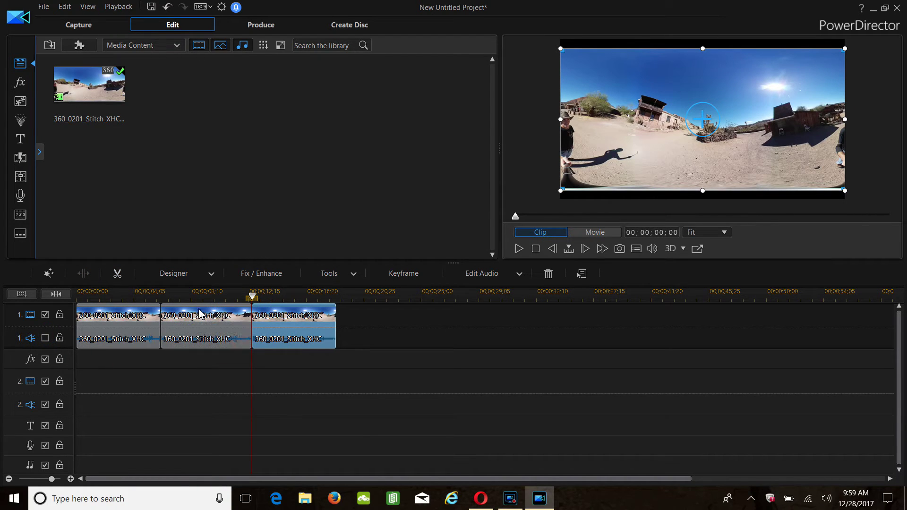
pyautogui.click(181, 316)
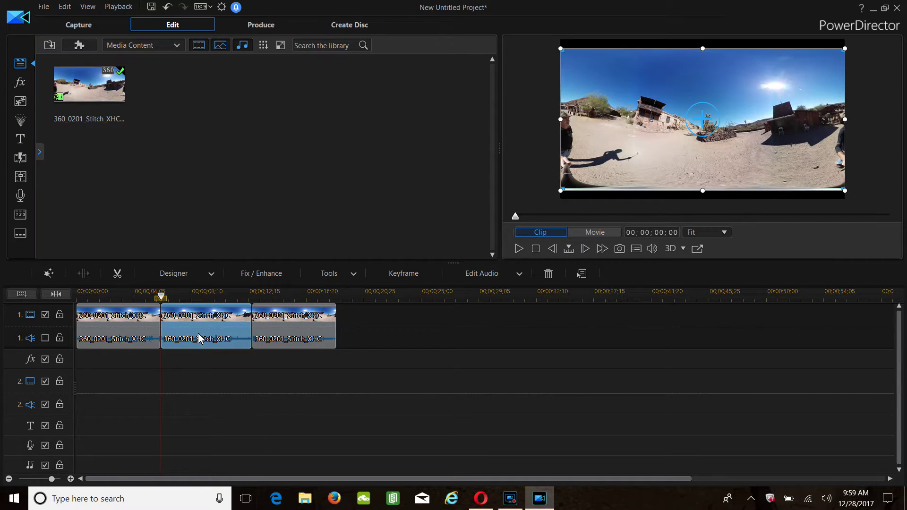
pyautogui.click(352, 276)
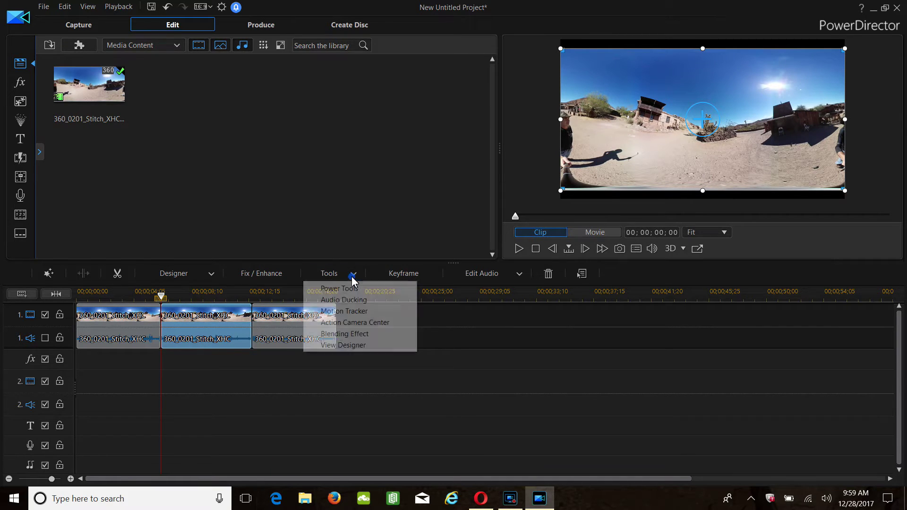
# In View Designer, turn the middle clip to Y rotation 176.7 and zoom 35.3.
pyautogui.click(356, 346)
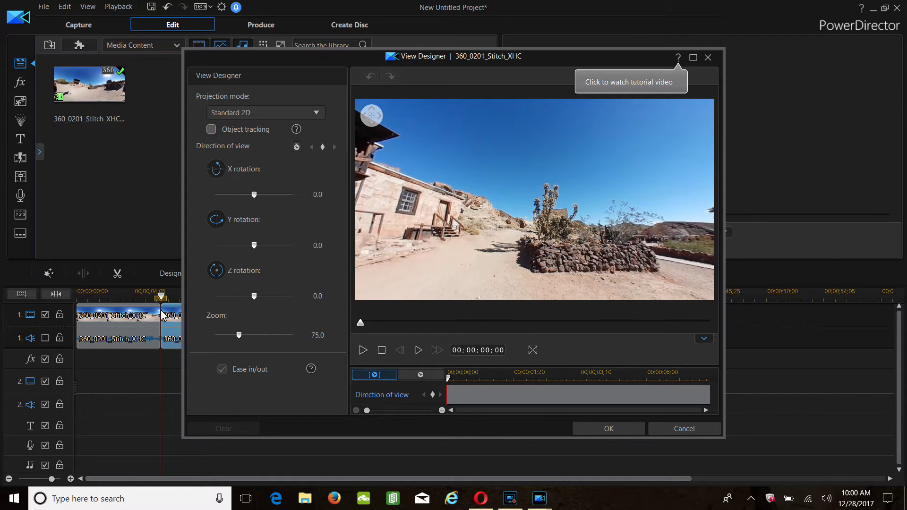
pyautogui.moveTo(252, 245); pyautogui.dragTo(257, 248)
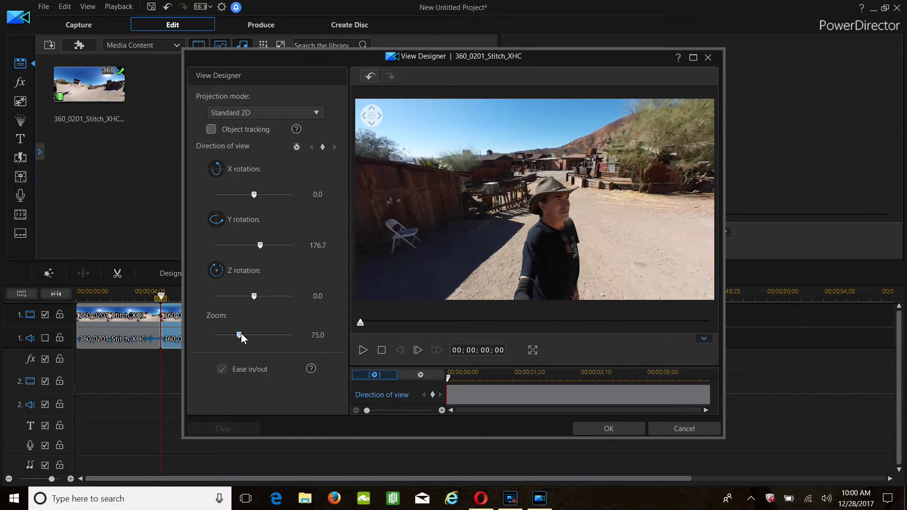
pyautogui.moveTo(241, 332); pyautogui.dragTo(274, 333)
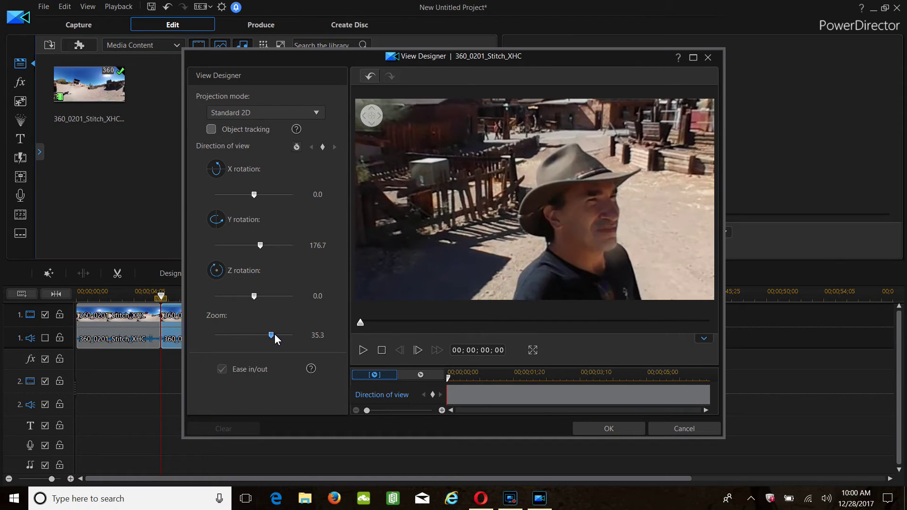
pyautogui.click(618, 432)
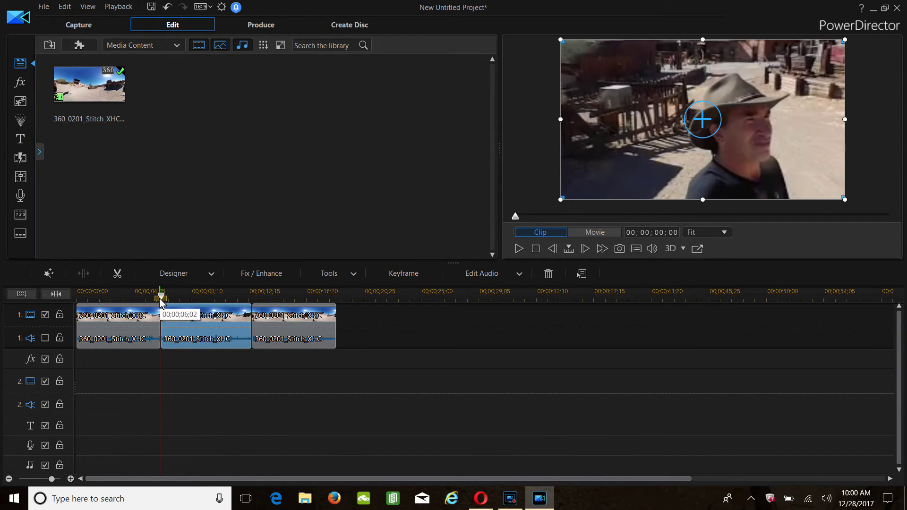
# Add a second 360_0201 clip to track 1 at 00;00;23;03, after the three parts.
pyautogui.moveTo(161, 297); pyautogui.dragTo(280, 308)
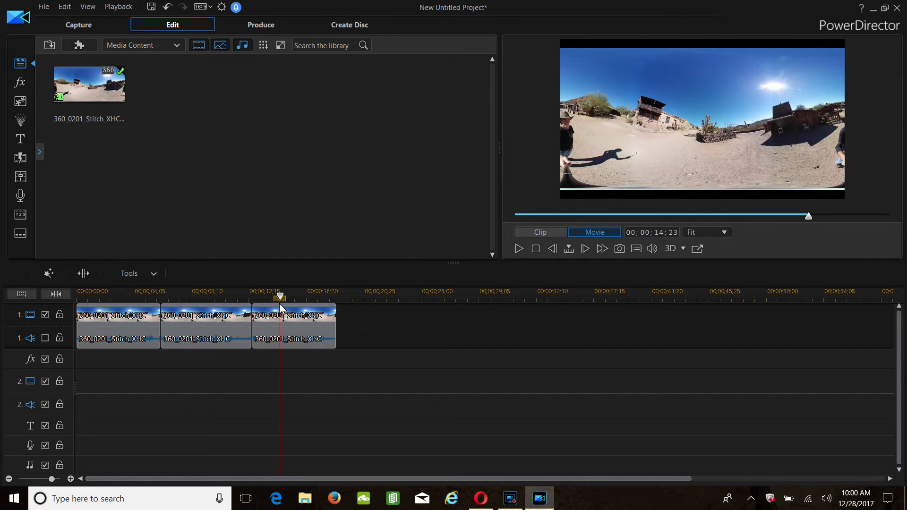
pyautogui.click(279, 307)
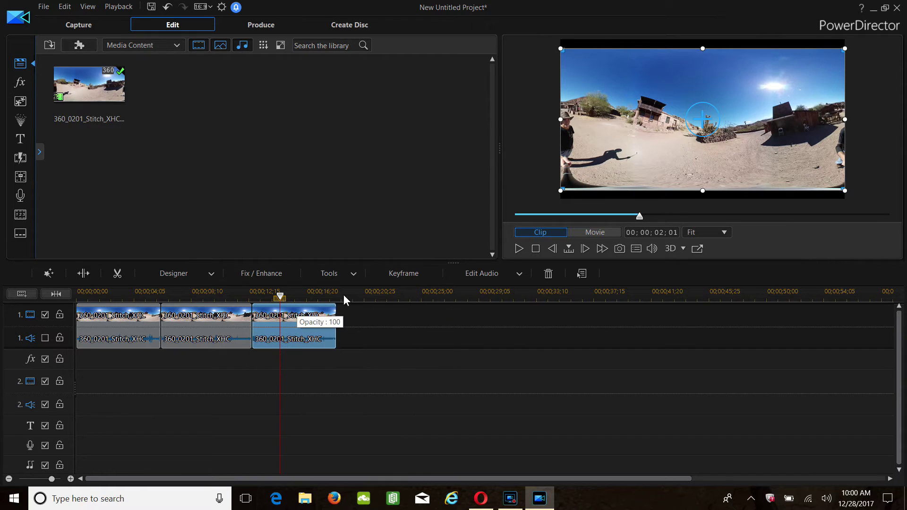
pyautogui.moveTo(101, 78); pyautogui.dragTo(397, 341)
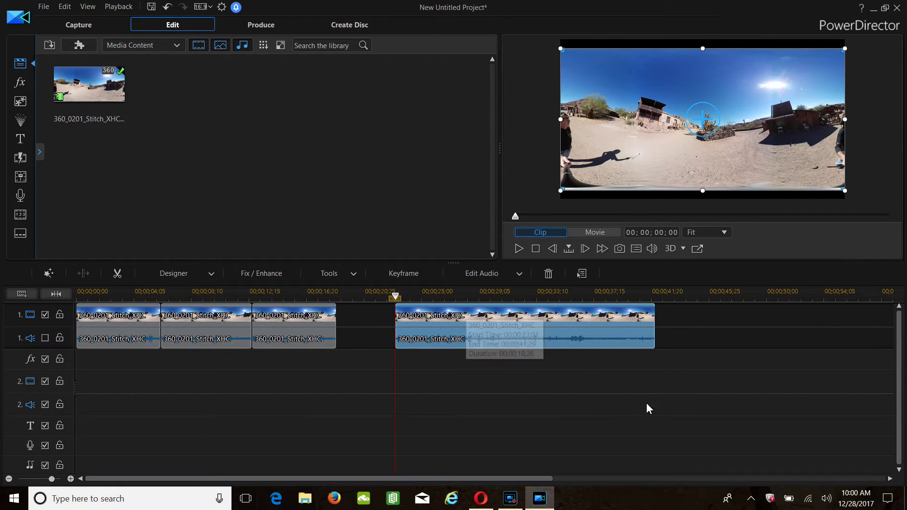
# Delete all timeline clips and re-add 360_0201 as a 360° video project.
pyautogui.moveTo(542, 391); pyautogui.dragTo(128, 321)
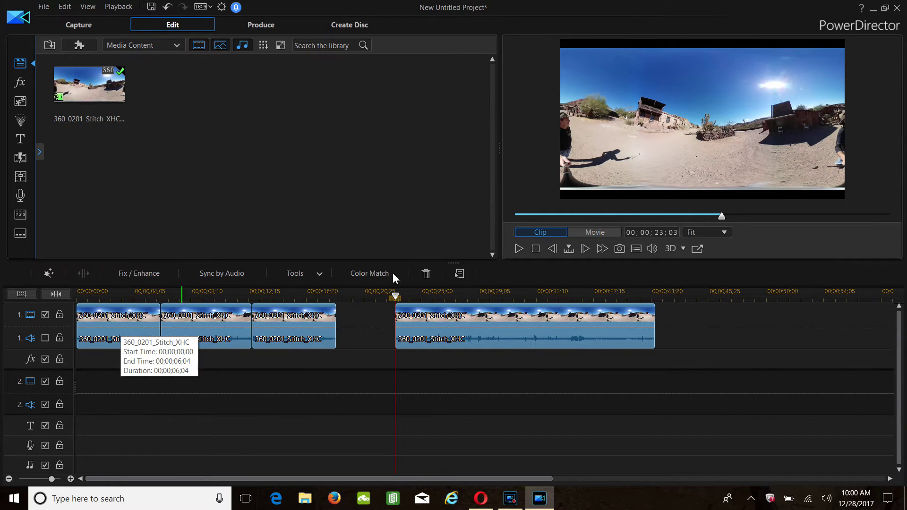
pyautogui.click(431, 277)
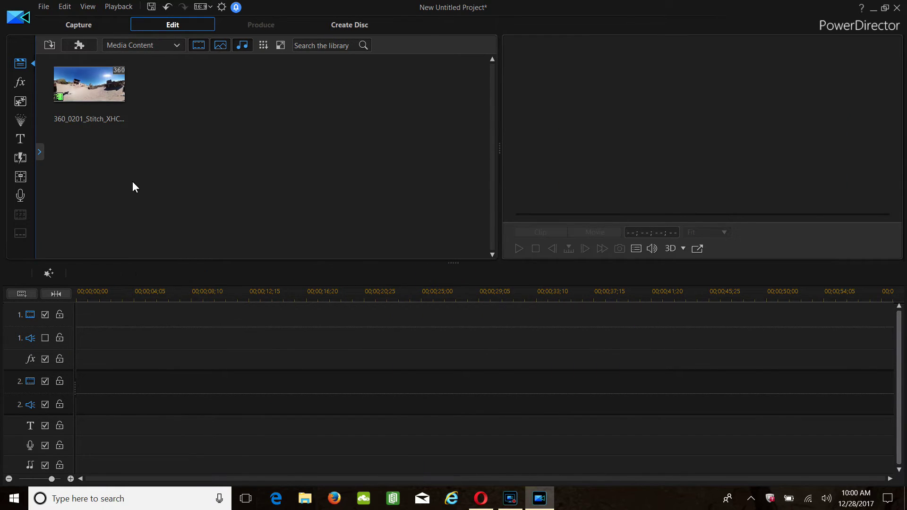
pyautogui.moveTo(187, 300); pyautogui.dragTo(53, 338)
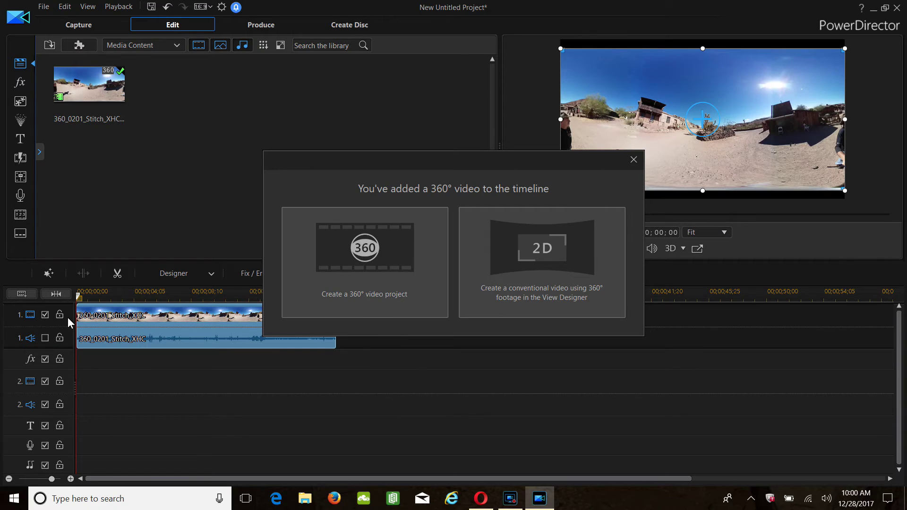
pyautogui.click(350, 263)
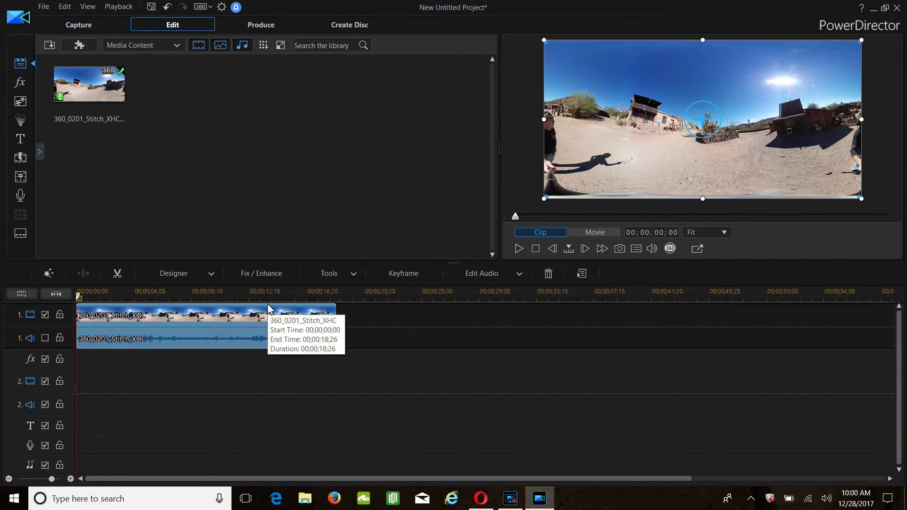
# Split the clip at 00;00;05;23 and 00;00;12;03, then select the middle part.
pyautogui.moveTo(162, 300); pyautogui.dragTo(163, 298)
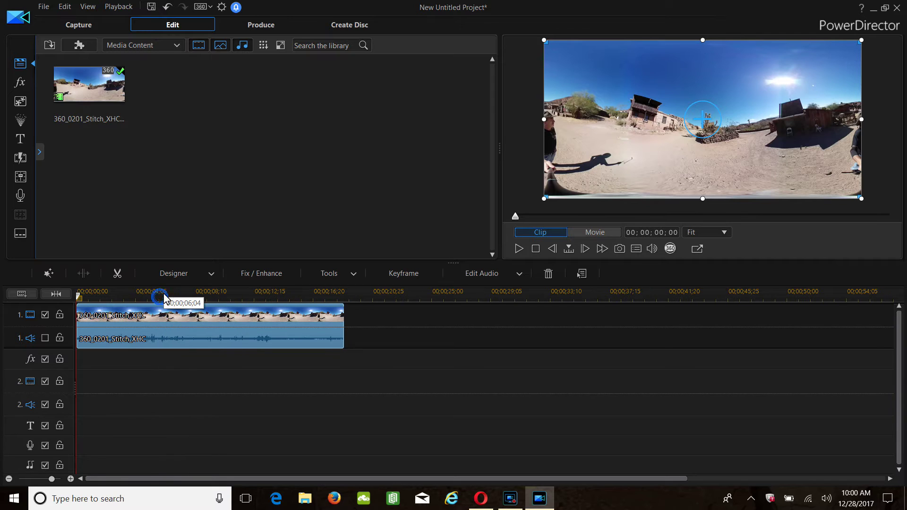
pyautogui.click(158, 297)
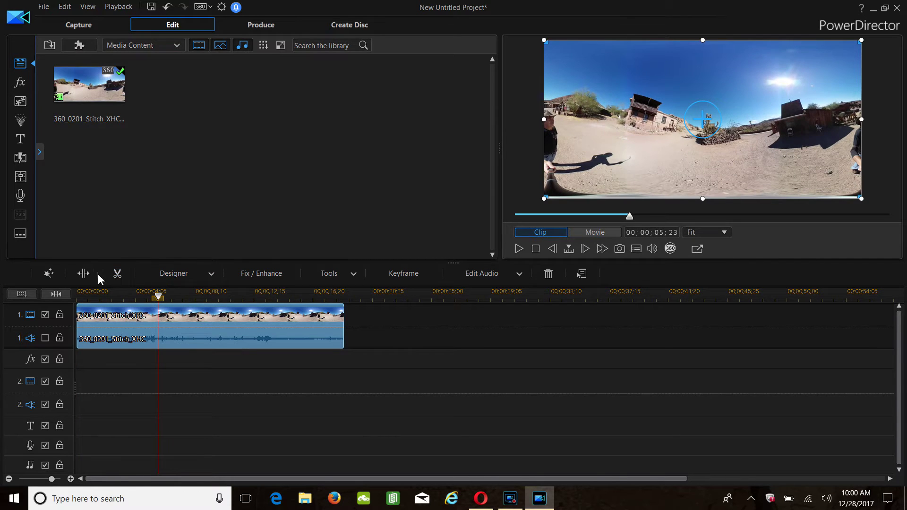
pyautogui.click(83, 273)
pyautogui.click(248, 295)
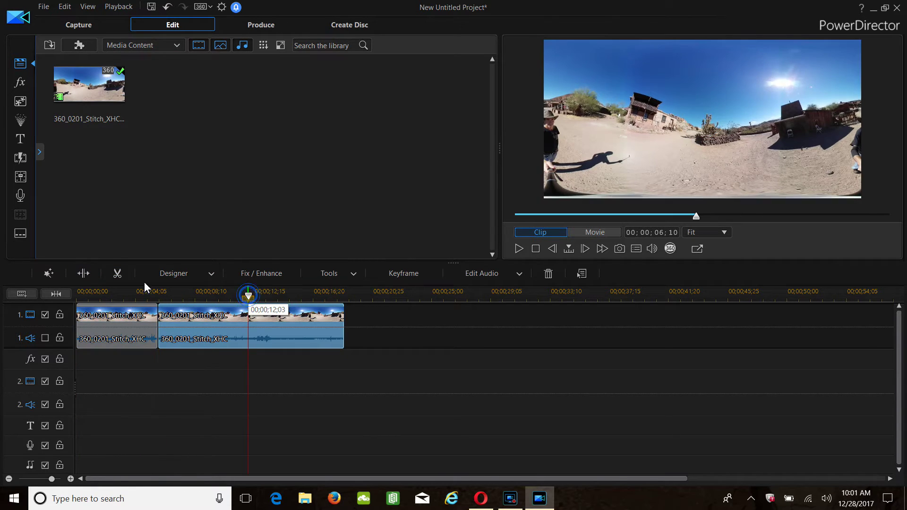
pyautogui.click(90, 273)
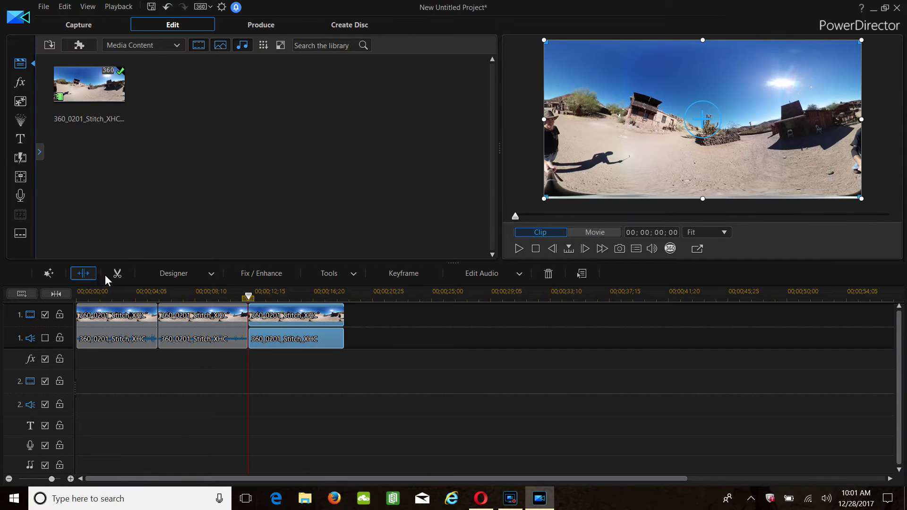
pyautogui.click(202, 321)
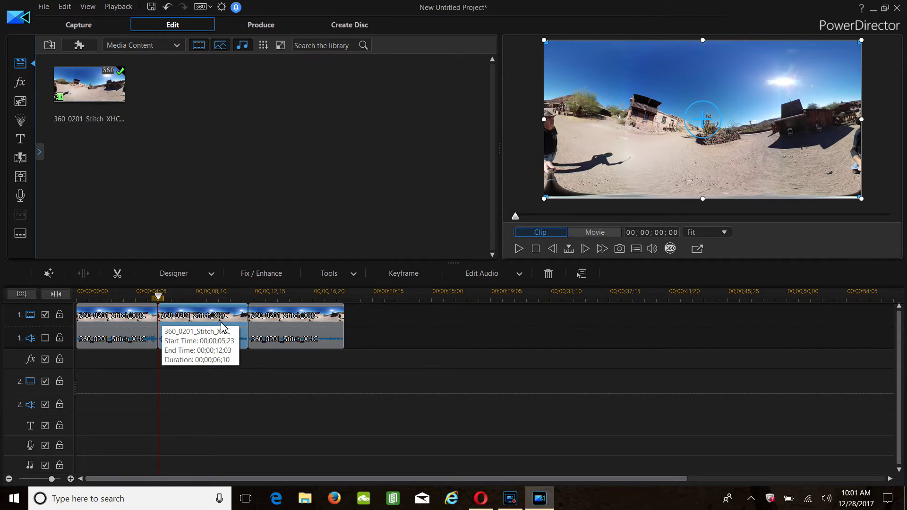
# Set the middle clip's 360° start view to X −17.6, Y −149.0, Z 0.0.
pyautogui.click(355, 275)
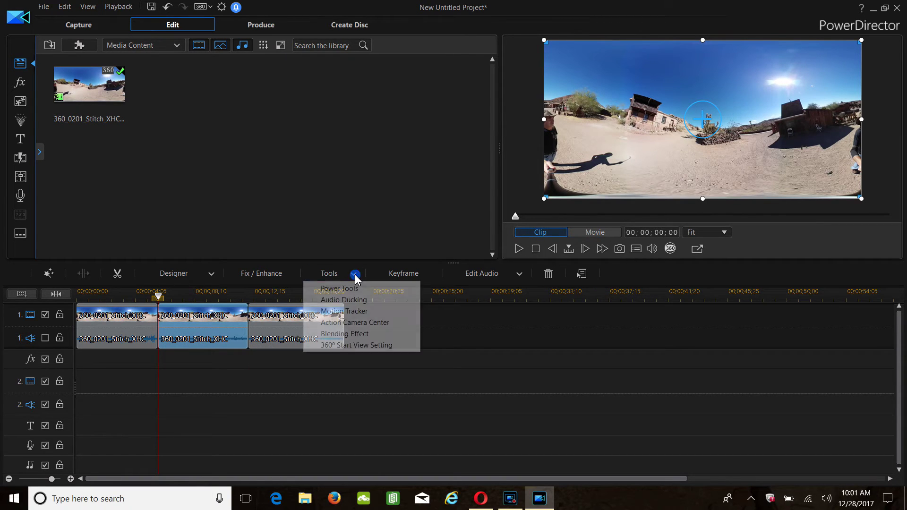
pyautogui.click(343, 348)
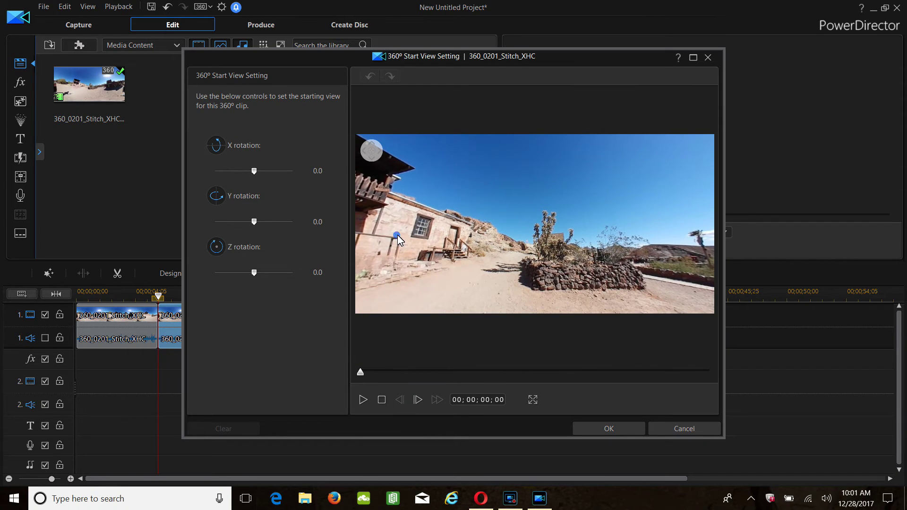
pyautogui.moveTo(398, 235); pyautogui.dragTo(623, 220)
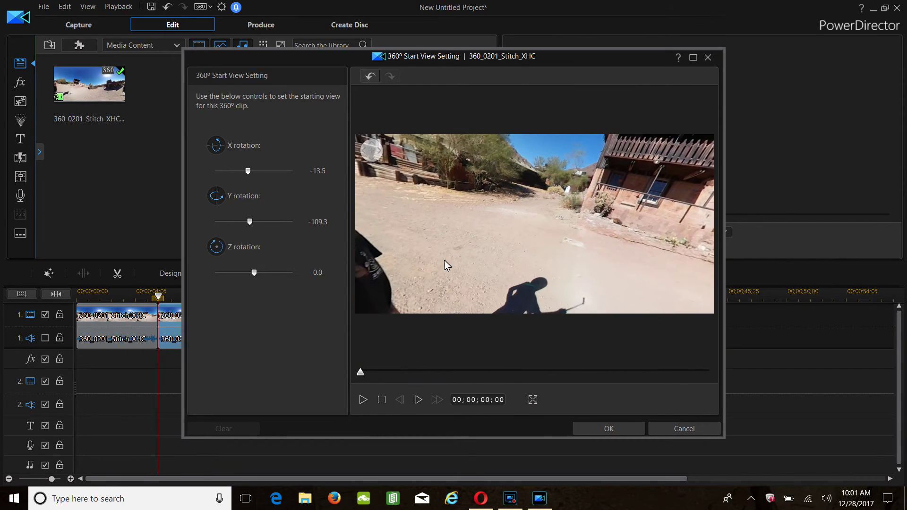
pyautogui.moveTo(446, 261); pyautogui.dragTo(536, 258)
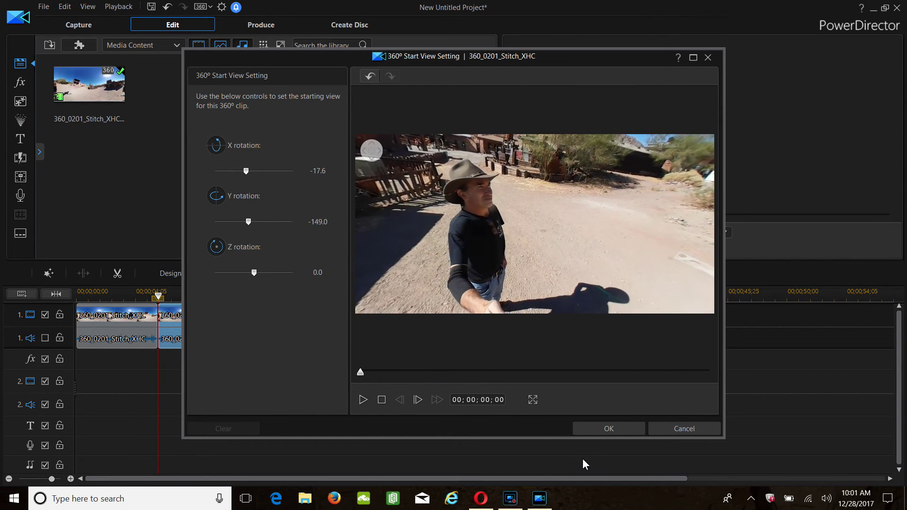
pyautogui.click(617, 428)
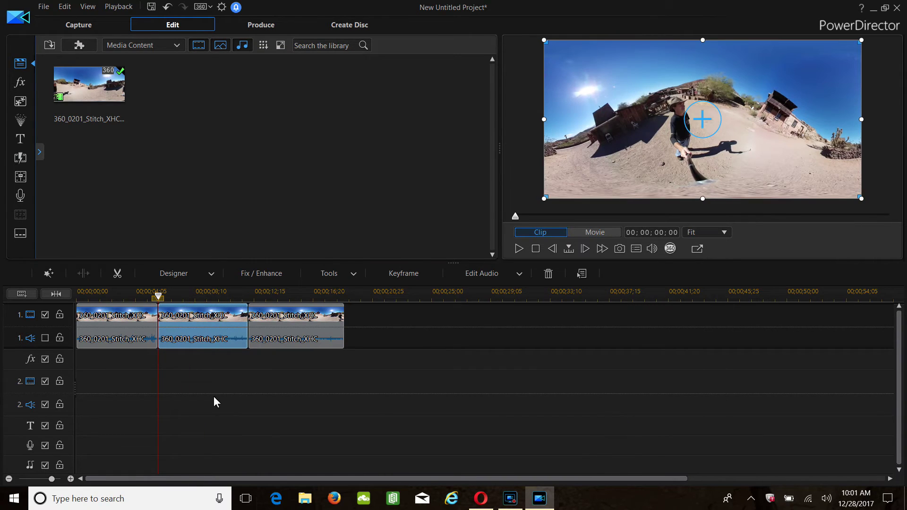
# Turn on 360° perspective preview and move the playhead into the middle clip.
pyautogui.moveTo(158, 295); pyautogui.dragTo(130, 300)
pyautogui.click(116, 330)
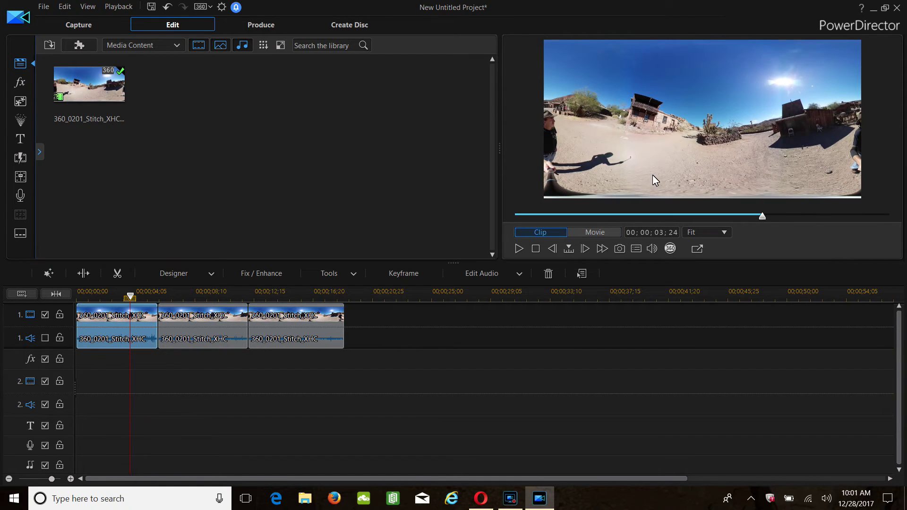
pyautogui.click(760, 153)
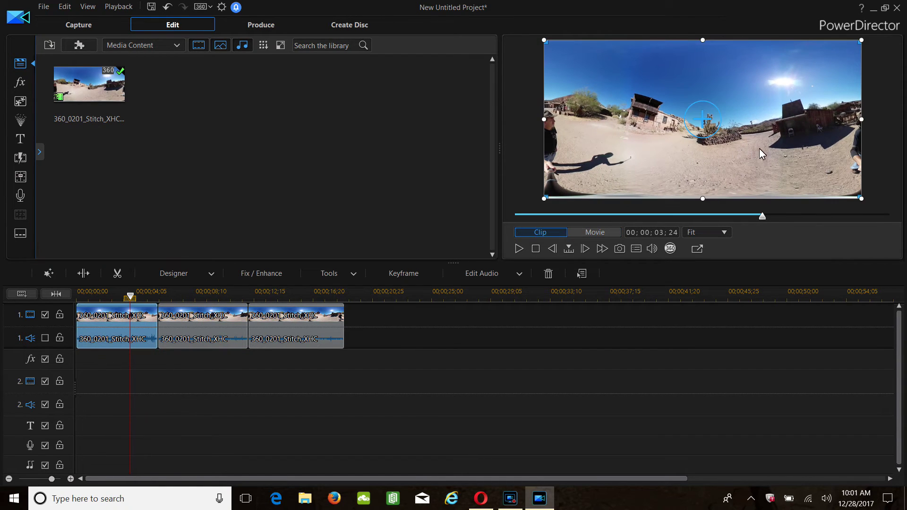
pyautogui.click(671, 249)
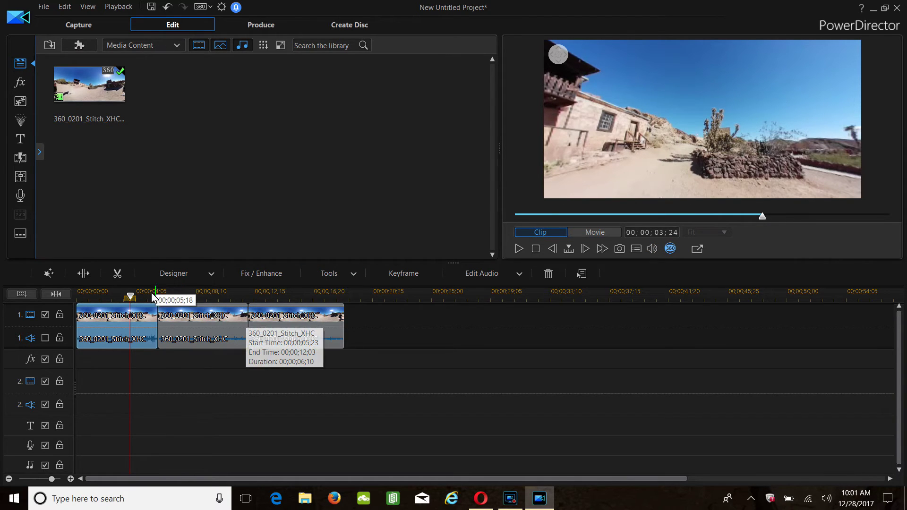
pyautogui.moveTo(131, 296); pyautogui.dragTo(184, 298)
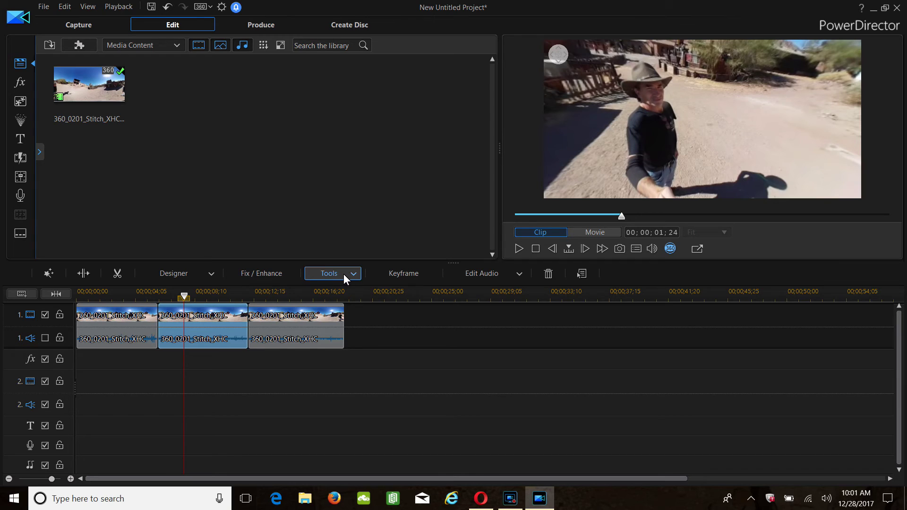
# Open the middle clip in PiP Designer and expand Object Settings.
pyautogui.click(209, 276)
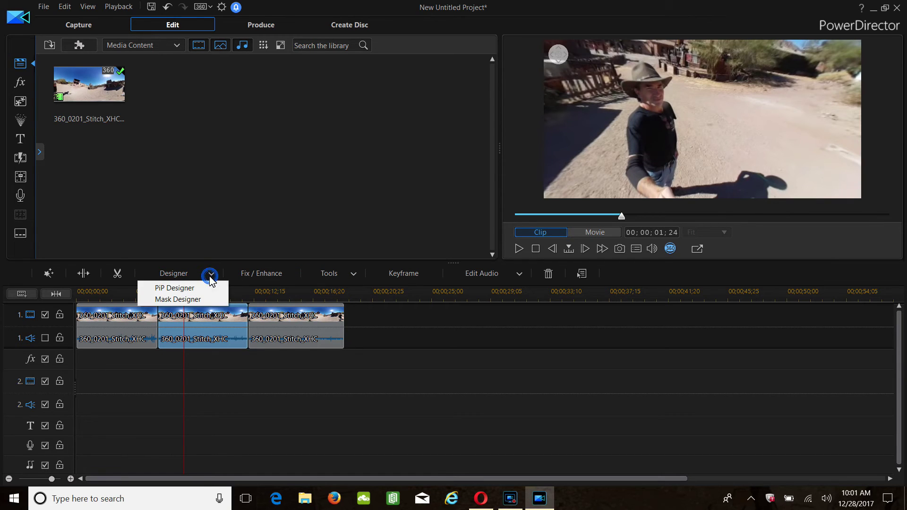
pyautogui.click(194, 287)
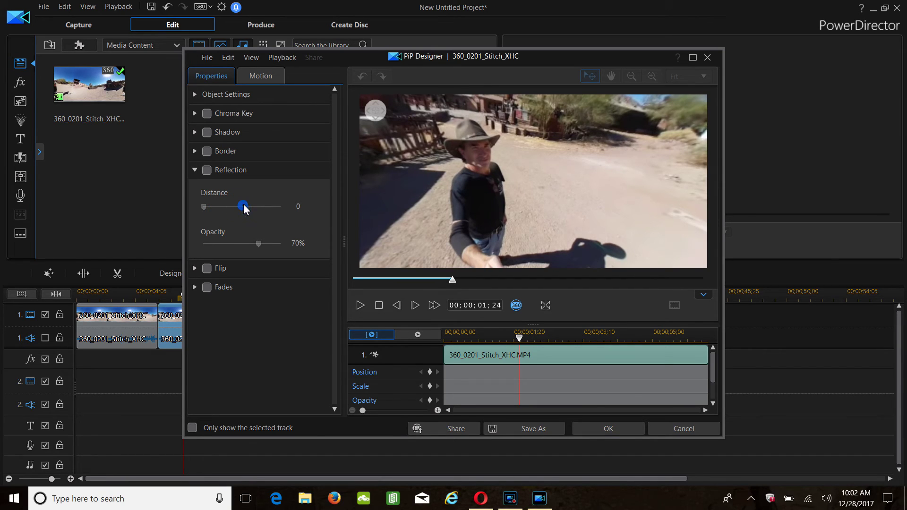
pyautogui.click(196, 94)
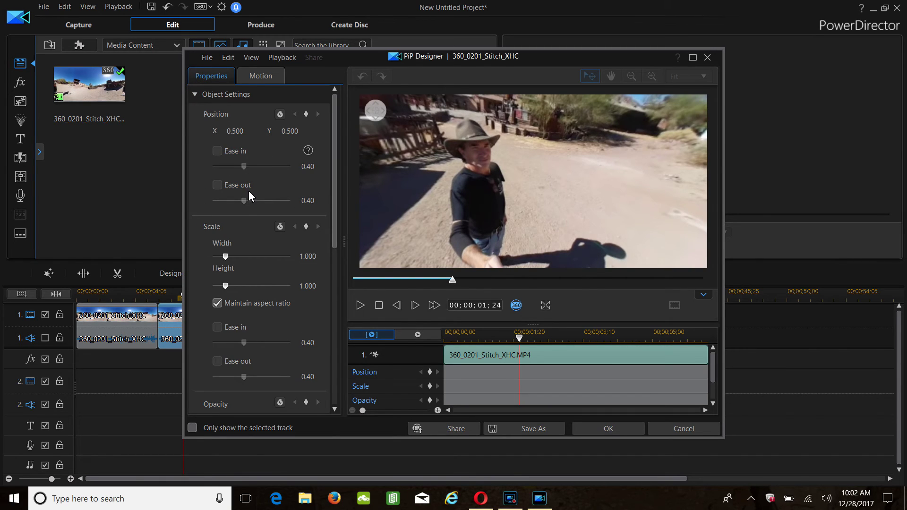
pyautogui.click(224, 253)
# Settle the clip's scale at 1.673 with aspect ratio kept and apply it.
pyautogui.click(256, 256)
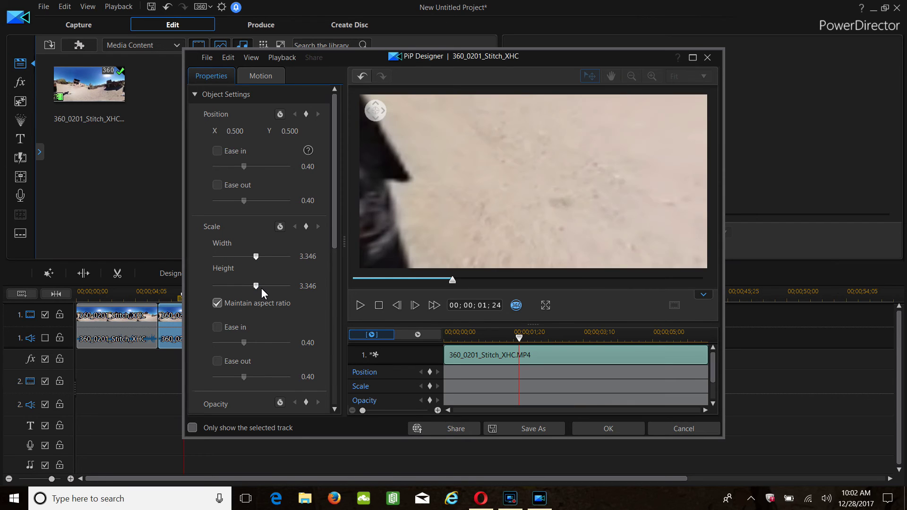
pyautogui.click(250, 260)
pyautogui.click(245, 260)
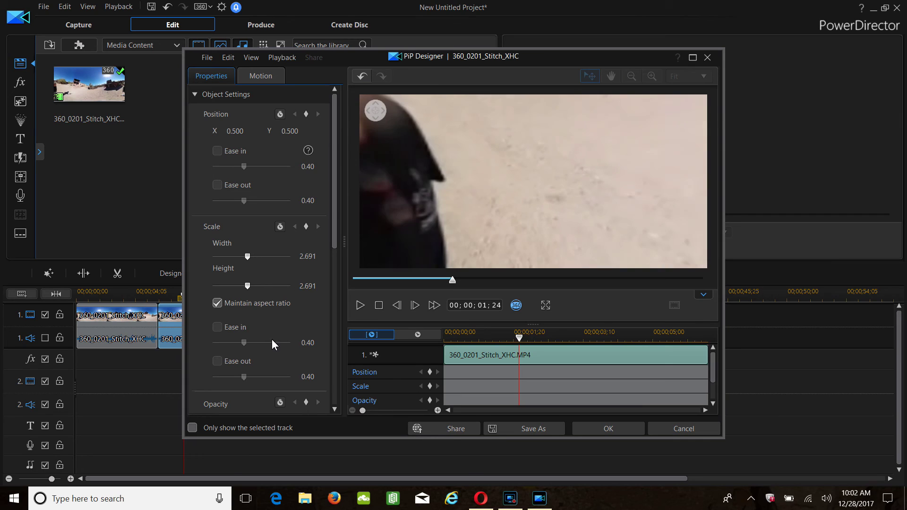
pyautogui.click(252, 257)
pyautogui.click(245, 258)
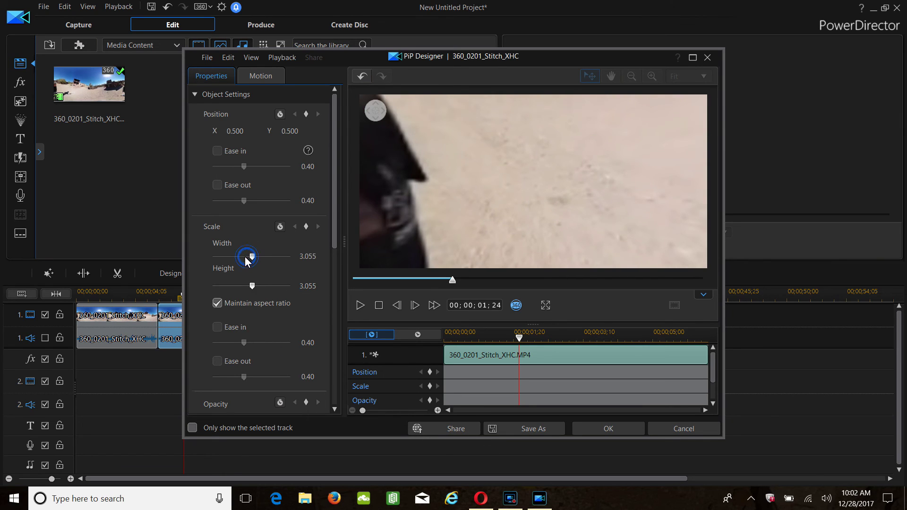
pyautogui.click(244, 259)
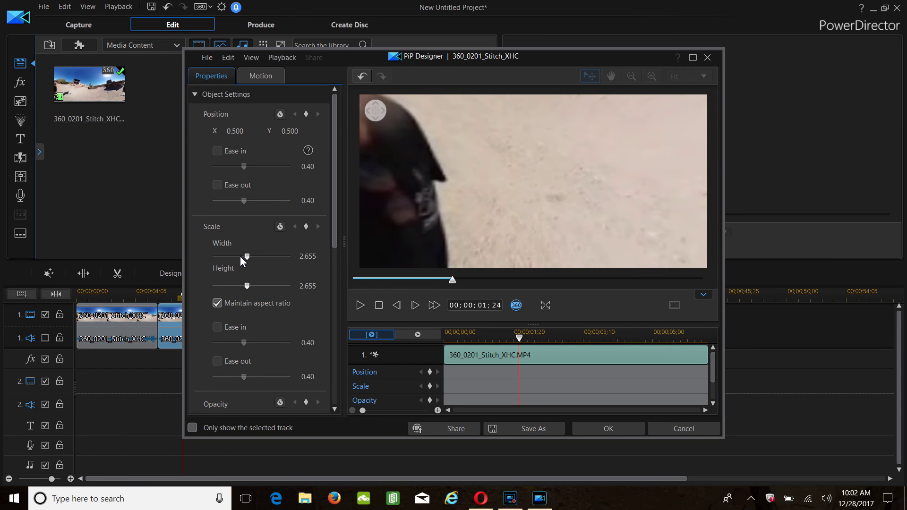
pyautogui.moveTo(244, 259); pyautogui.dragTo(240, 257)
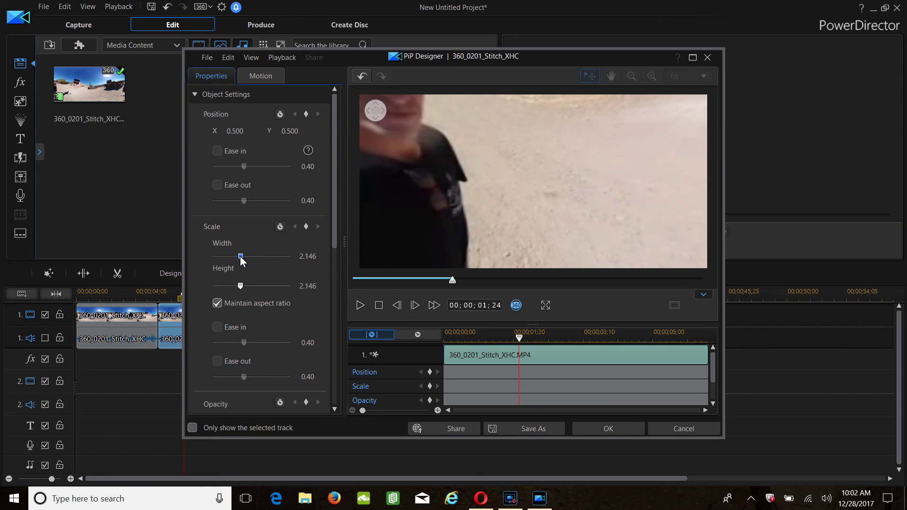
pyautogui.click(239, 256)
pyautogui.click(237, 257)
pyautogui.click(234, 256)
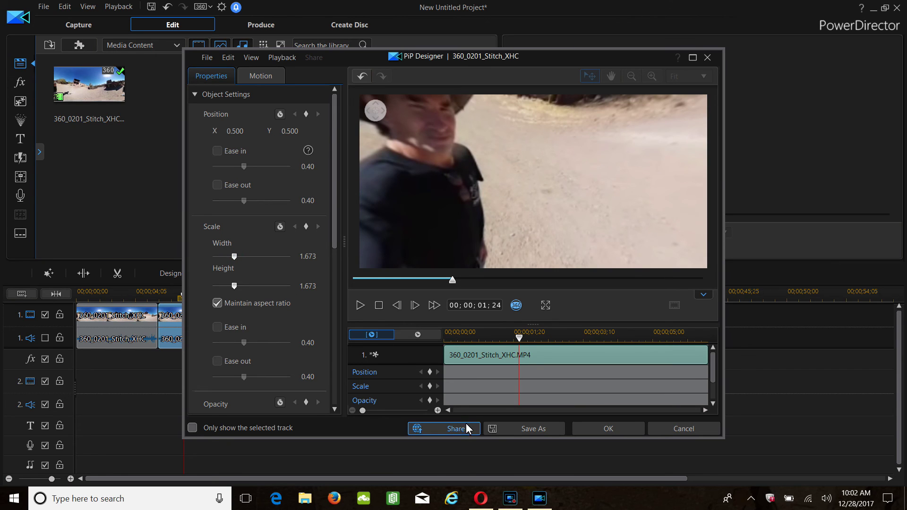
pyautogui.click(607, 432)
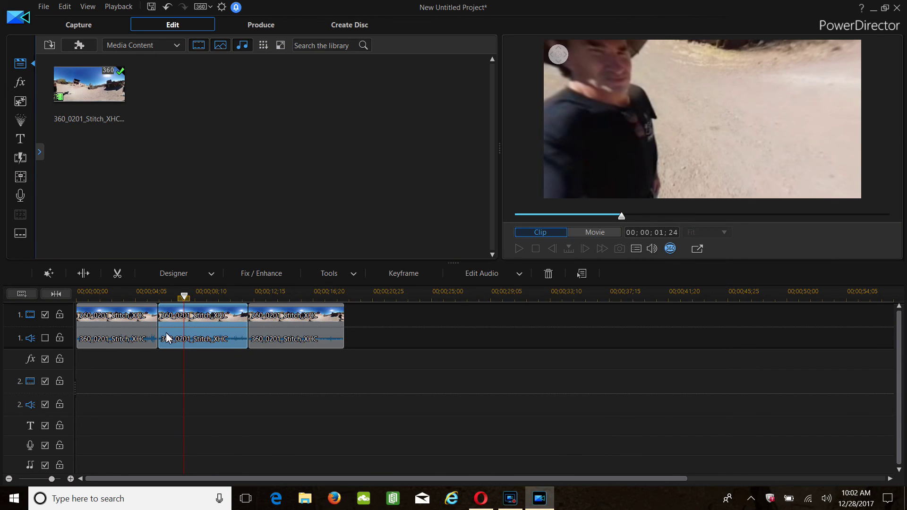
# Play the movie from about 3 seconds, pause it, and select all three clips.
pyautogui.click(127, 295)
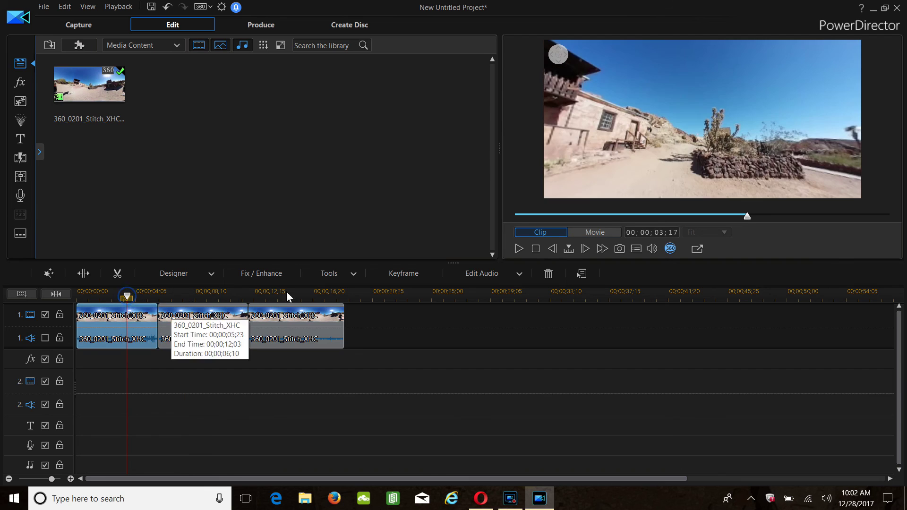
pyautogui.click(520, 250)
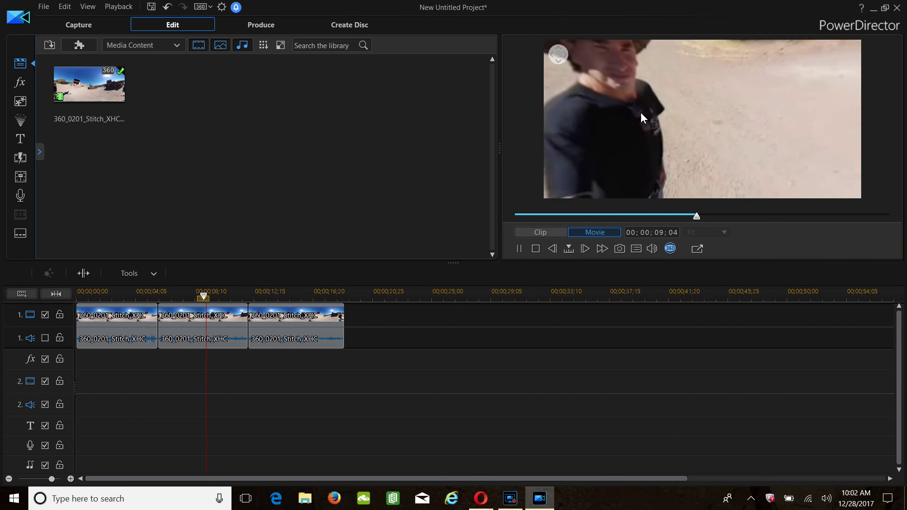
pyautogui.moveTo(628, 135); pyautogui.dragTo(587, 164)
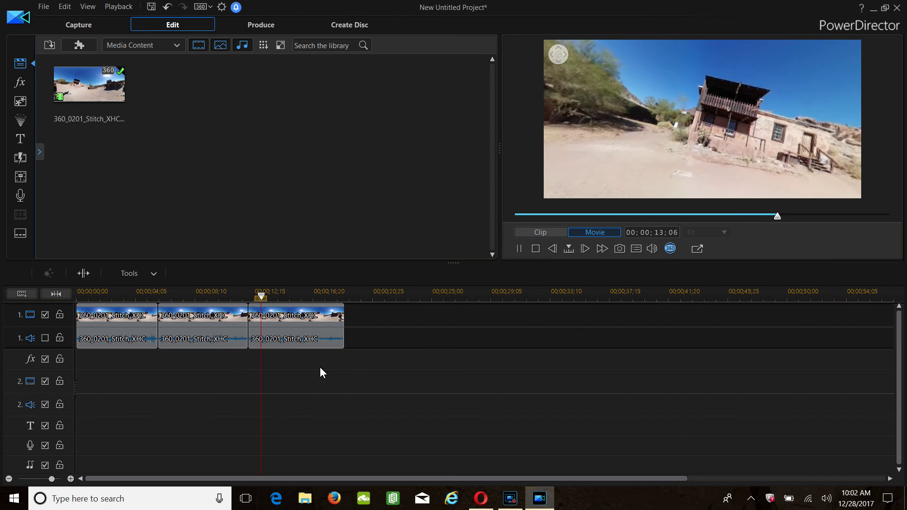
pyautogui.click(519, 248)
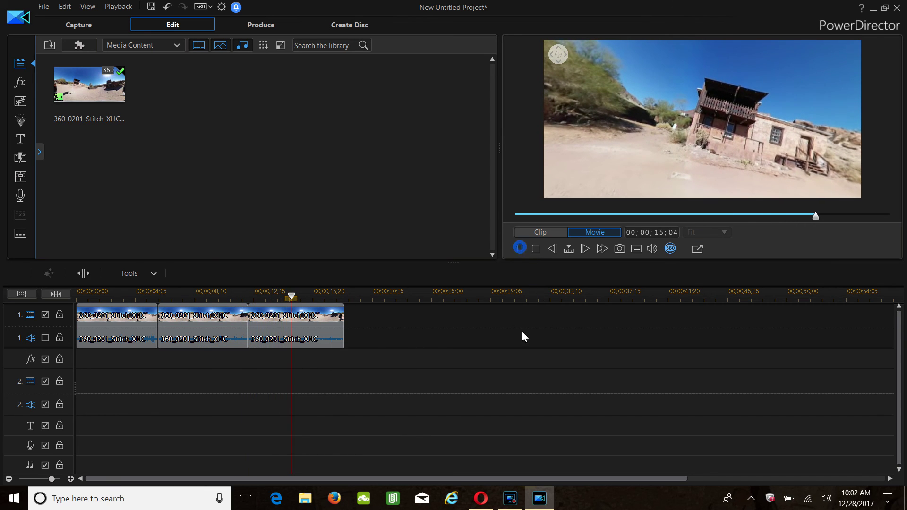
pyautogui.moveTo(401, 384); pyautogui.dragTo(85, 330)
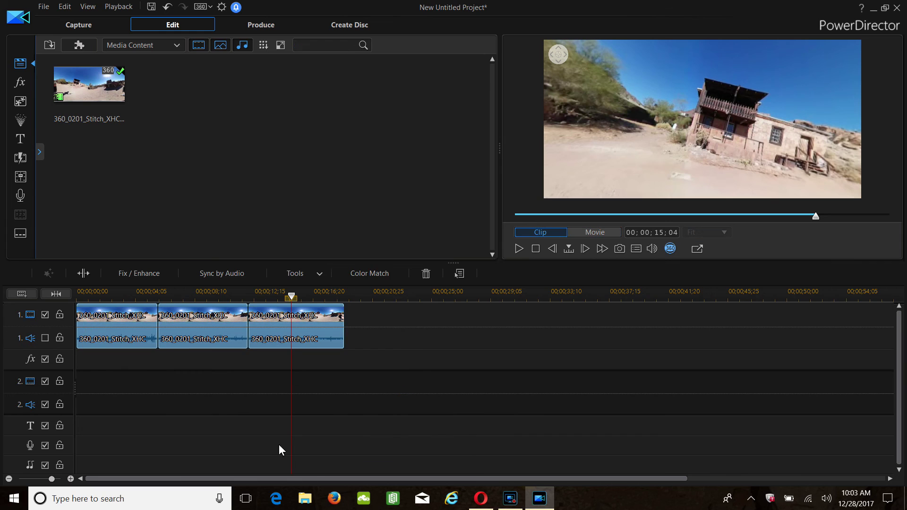
pyautogui.click(511, 501)
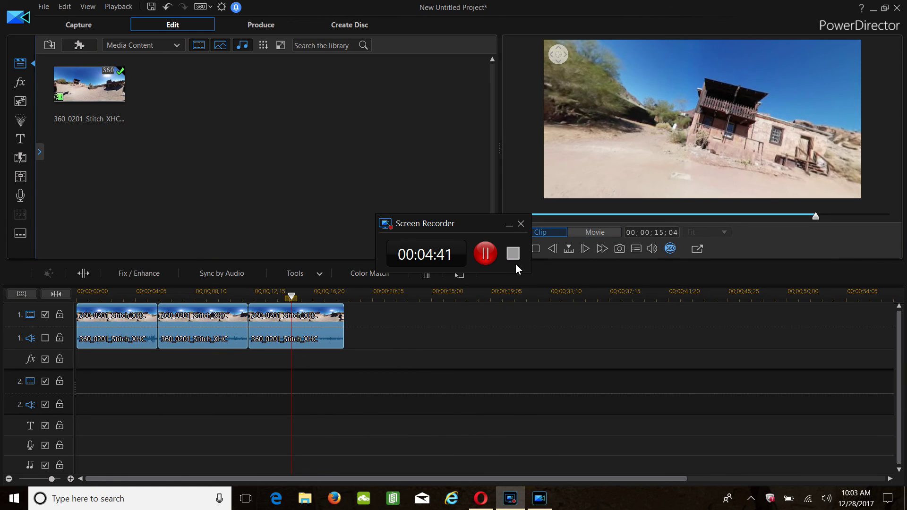